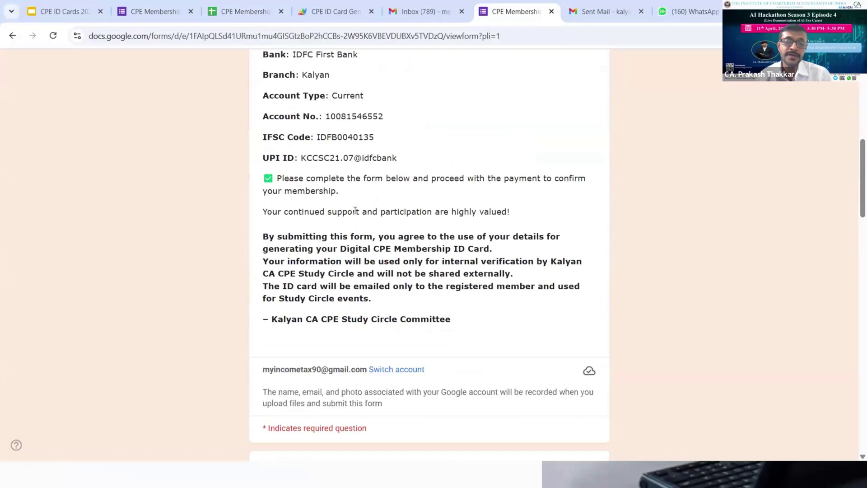
pyautogui.scroll(-1, 354, 211)
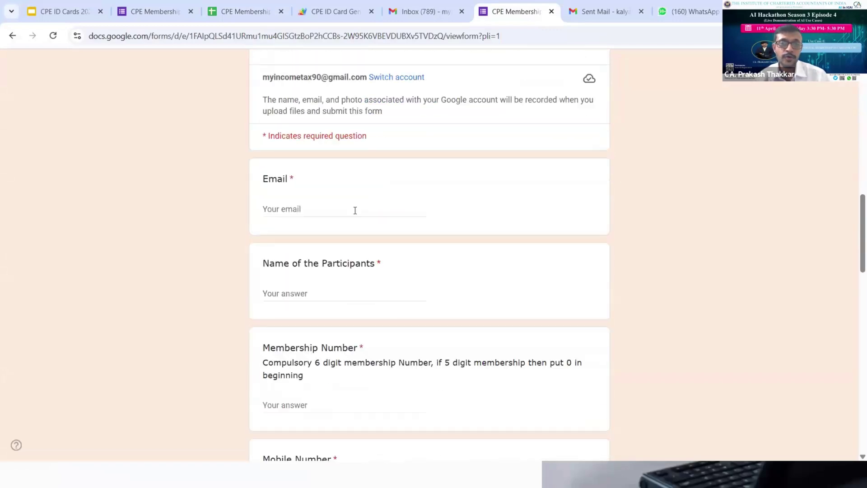
# Enter the participant's email address in the Email answer, correcting a typo
pyautogui.click(304, 203)
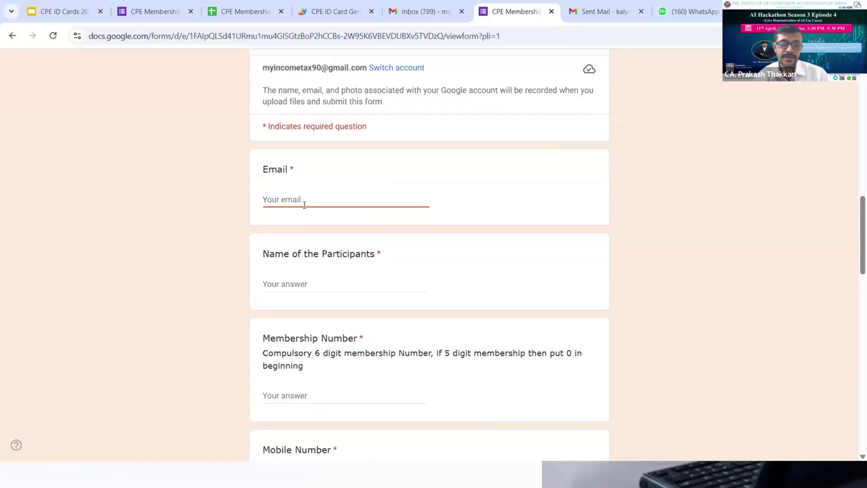
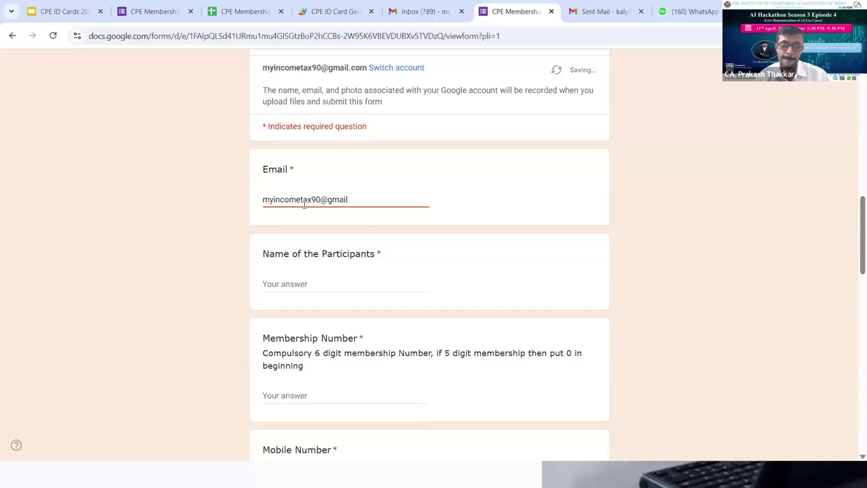
# Fill in the participant's name, membership number and mobile number answers
pyautogui.press('Tab')
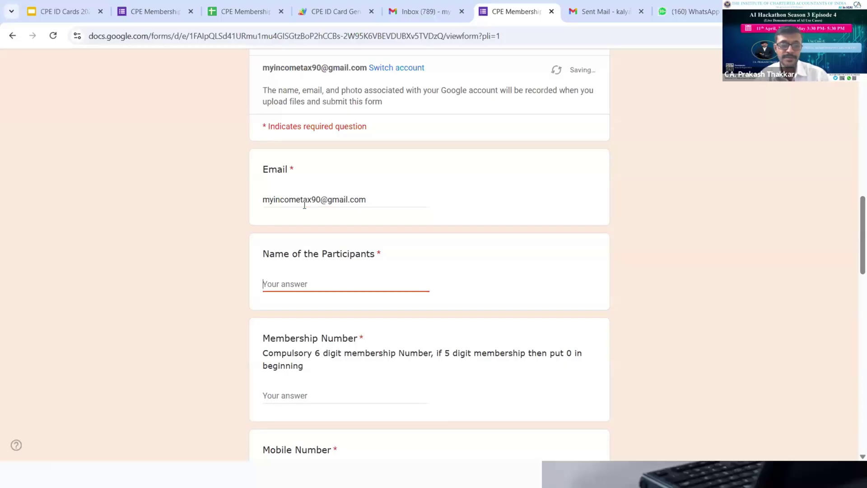
pyautogui.write('abc')
pyautogui.press('Tab')
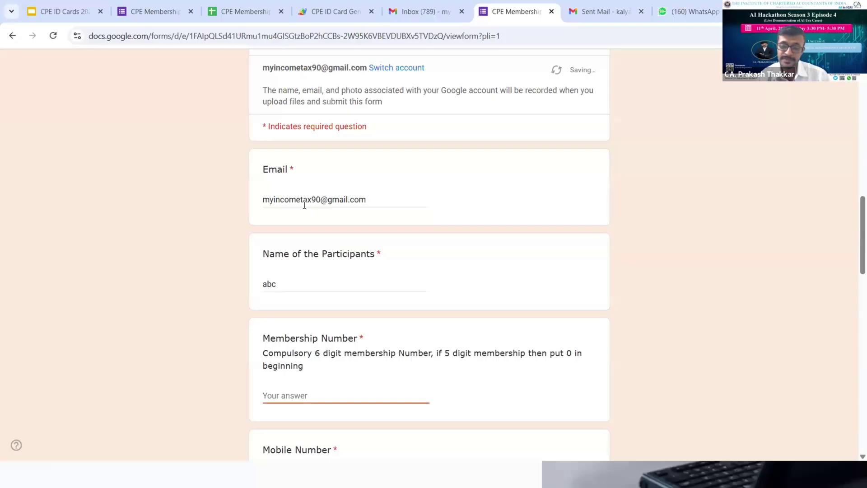
pyautogui.write('198574')
pyautogui.press('Tab')
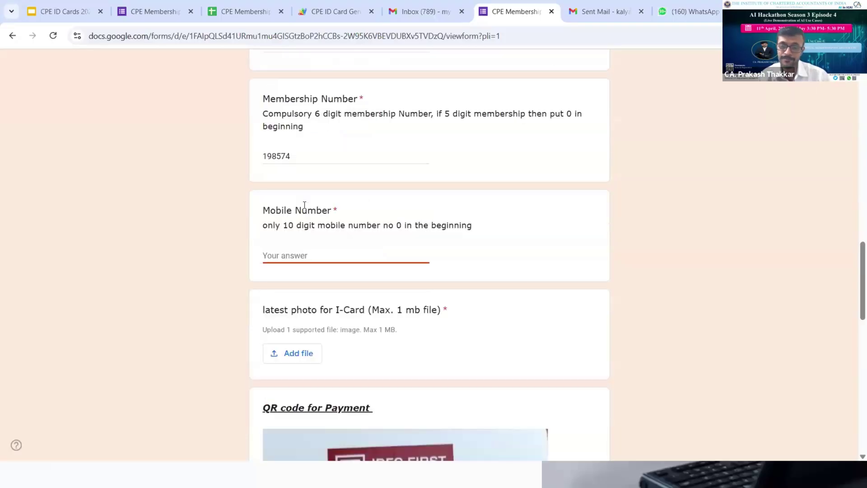
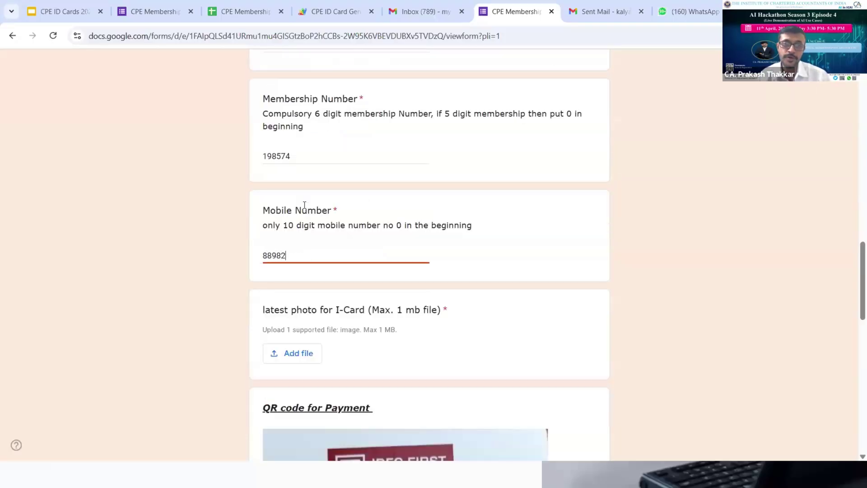
pyautogui.press('Tab')
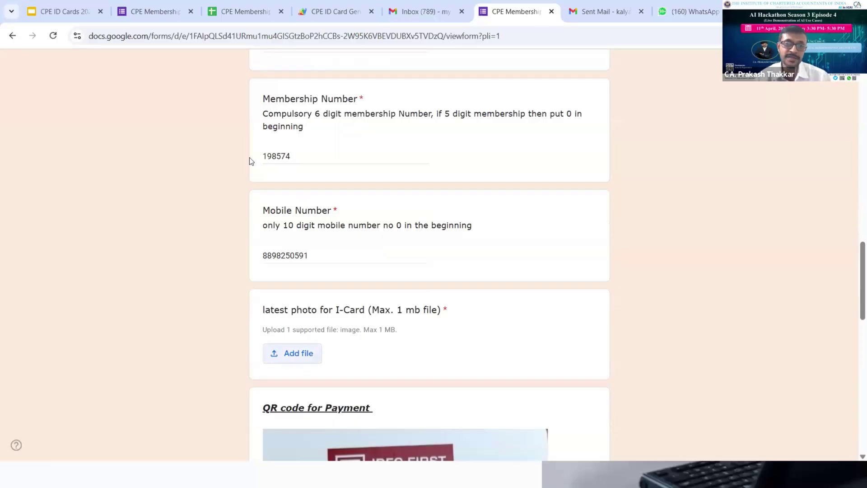
pyautogui.scroll(-4, 172, 210)
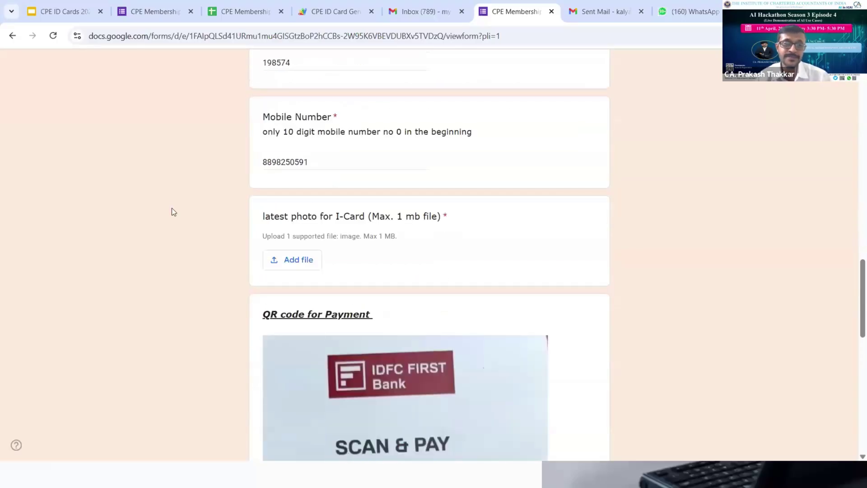
# Upload 'Picture for google form' from Desktop > Hackethon ICAI 11-04 as the I-Card photo
pyautogui.click(289, 194)
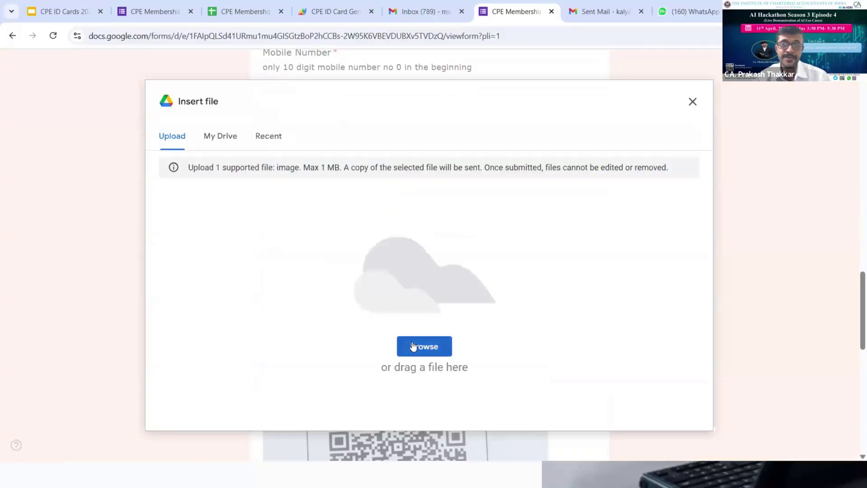
pyautogui.click(412, 346)
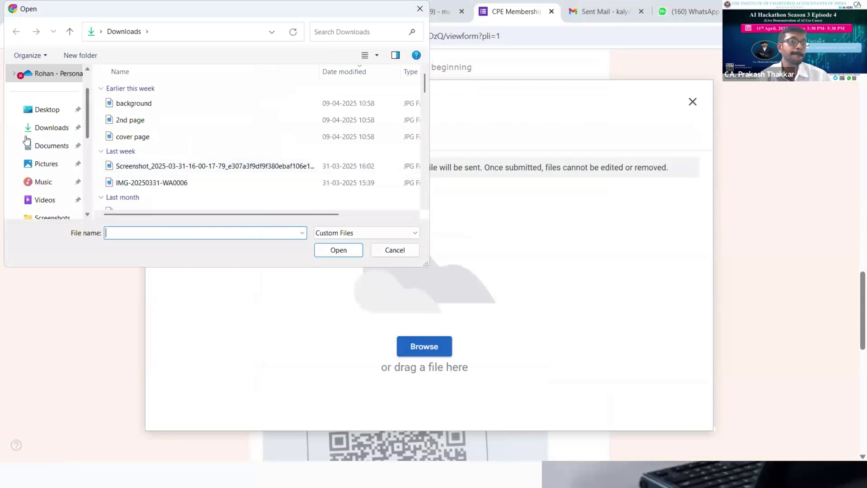
pyautogui.click(47, 112)
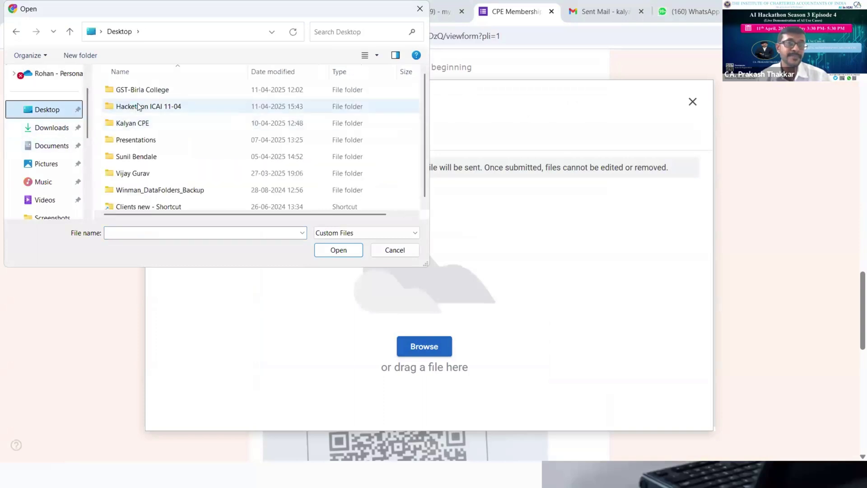
pyautogui.doubleClick(138, 106)
pyautogui.doubleClick(192, 97)
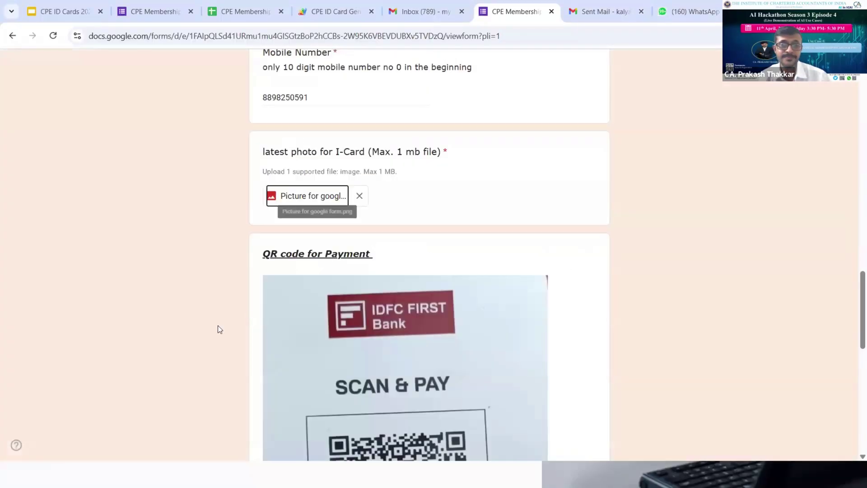
# Enter 'qwertrtr' as the payment transaction answer and submit the form
pyautogui.scroll(-8, 204, 325)
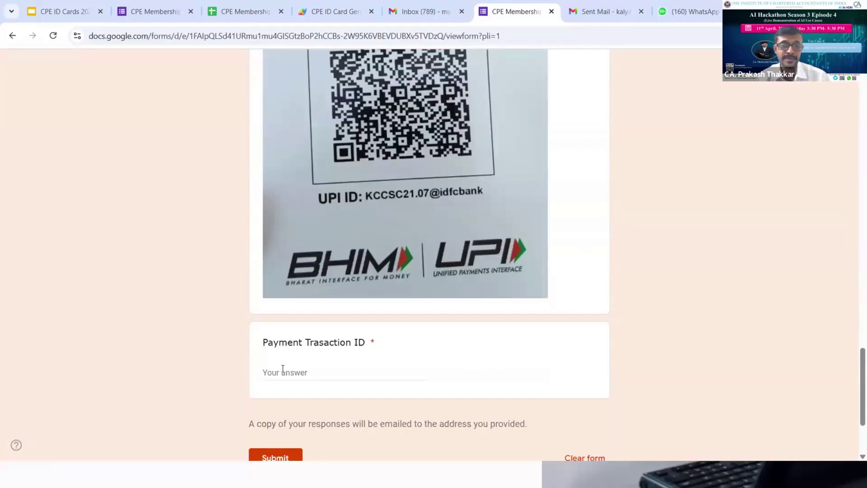
pyautogui.write('qwertrtr')
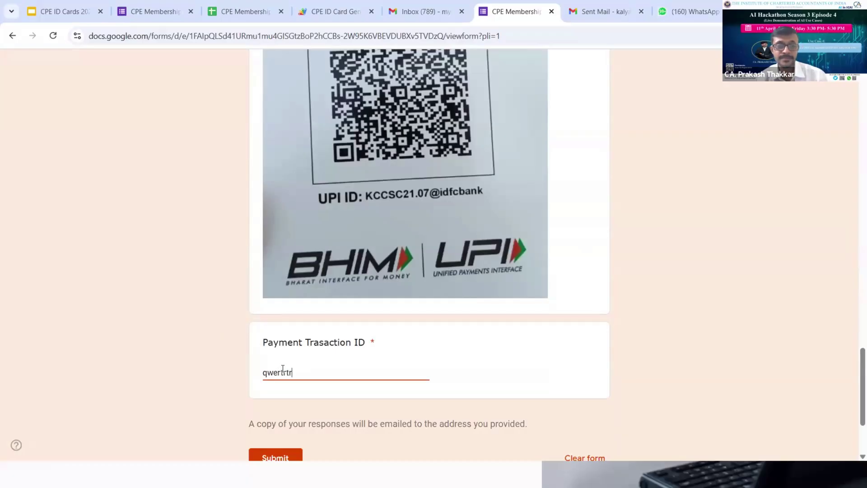
pyautogui.click(273, 457)
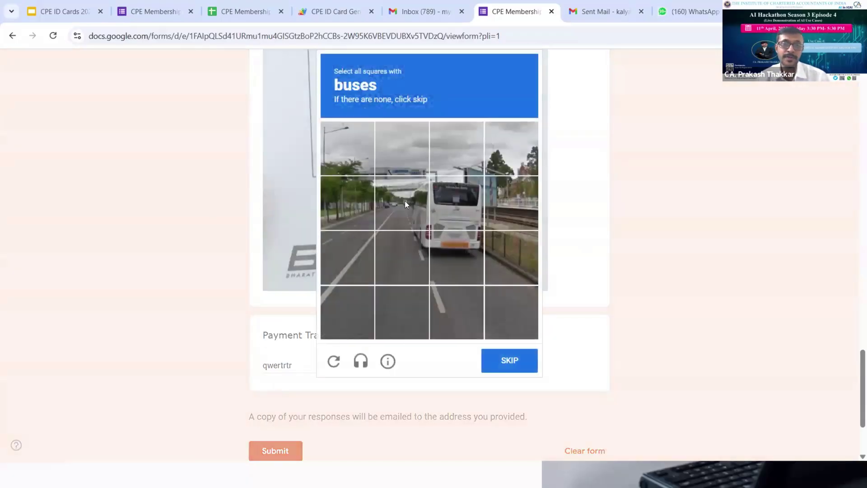
# Mark the four bus tiles in the first reCAPTCHA challenge
pyautogui.click(402, 203)
pyautogui.click(456, 203)
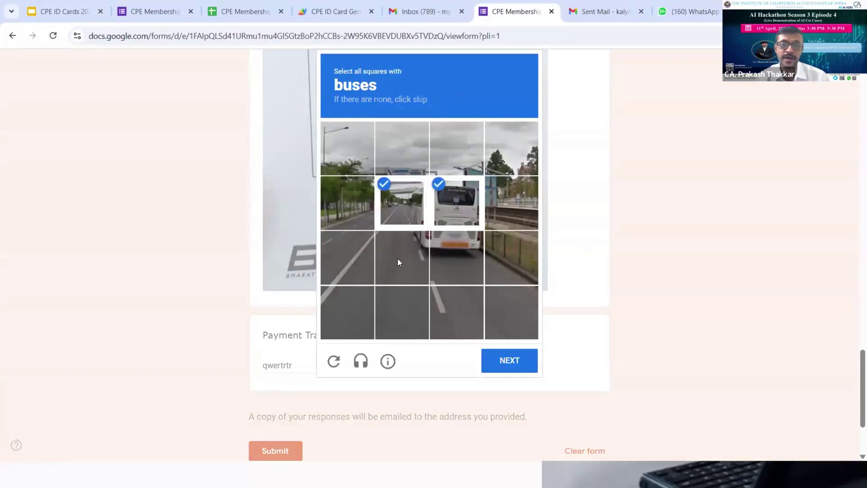
pyautogui.click(397, 259)
pyautogui.click(444, 251)
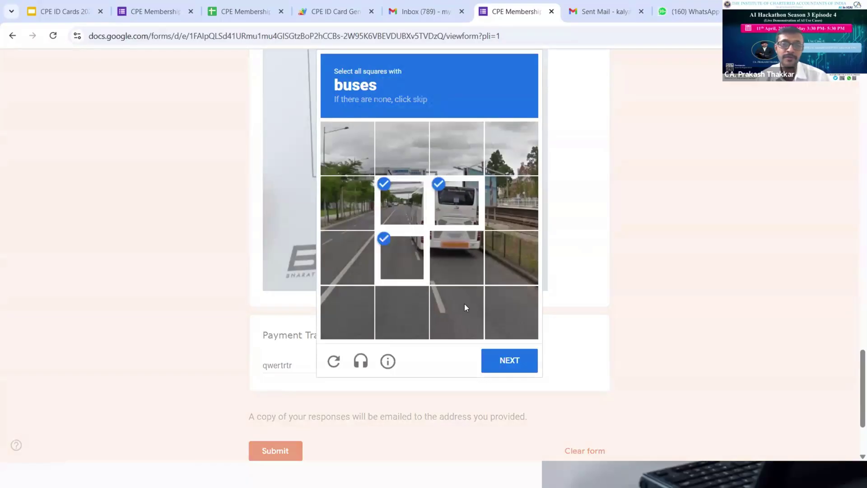
pyautogui.click(490, 360)
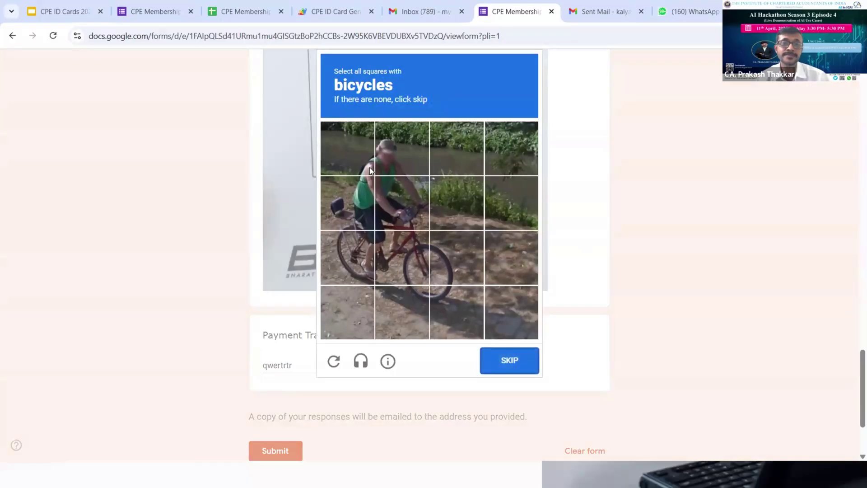
# Select all the bicycle tiles in the second reCAPTCHA challenge and verify
pyautogui.click(370, 169)
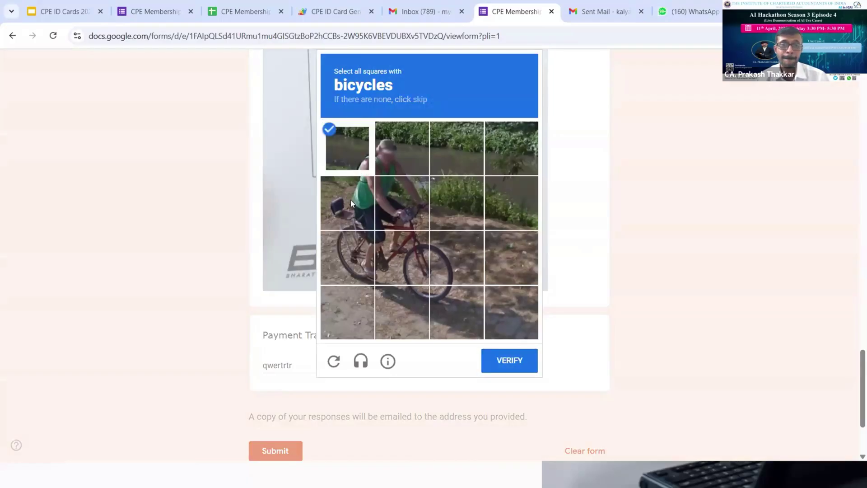
pyautogui.click(347, 154)
pyautogui.click(350, 200)
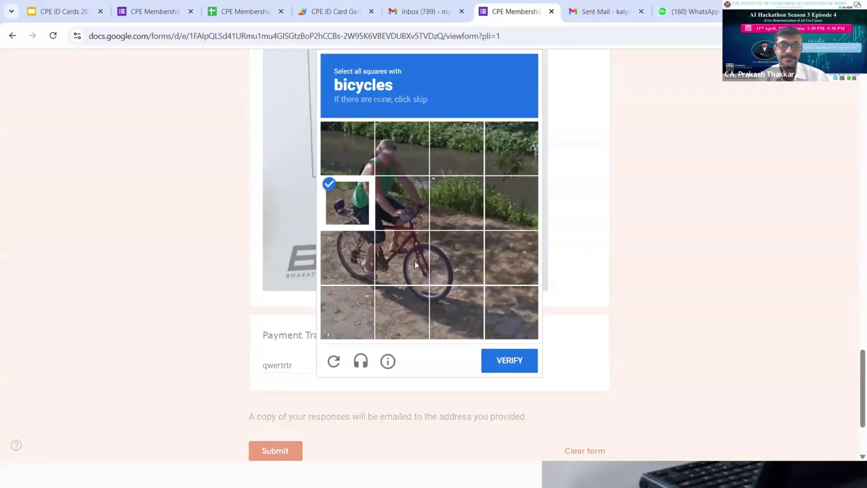
pyautogui.click(414, 261)
pyautogui.click(402, 204)
pyautogui.click(348, 258)
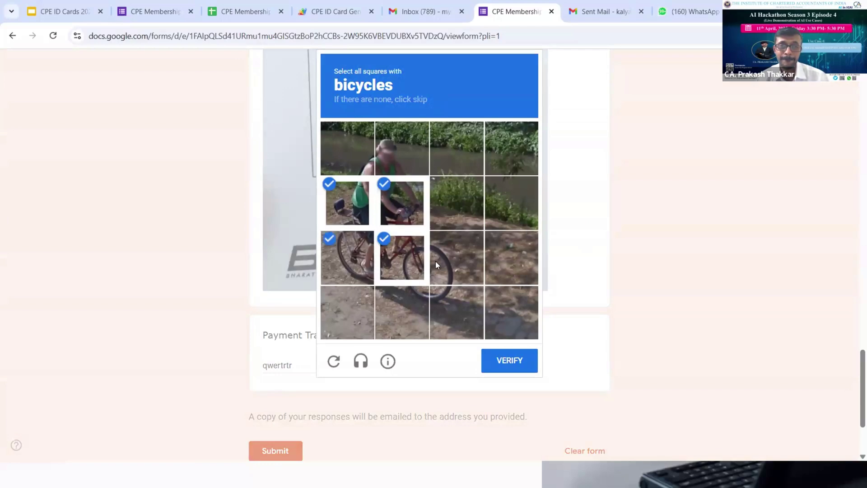
pyautogui.click(436, 261)
pyautogui.click(504, 363)
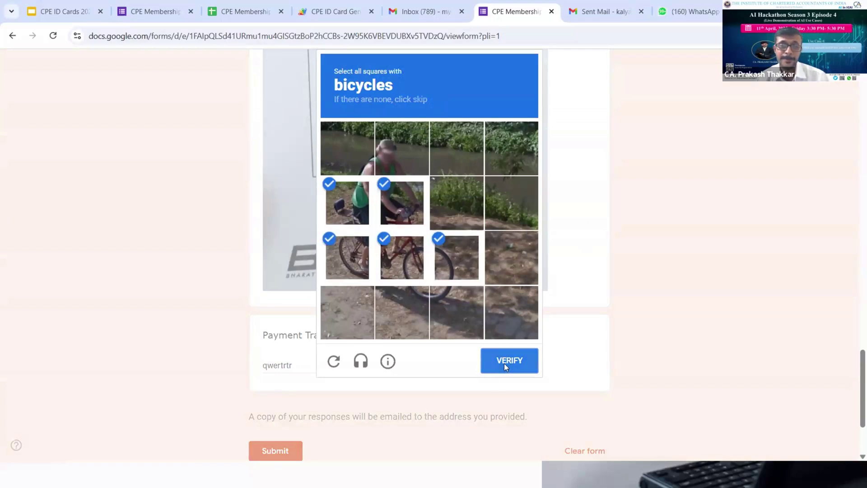
# Mark the remaining bus tiles, pass the image check and complete the submission
pyautogui.click(472, 255)
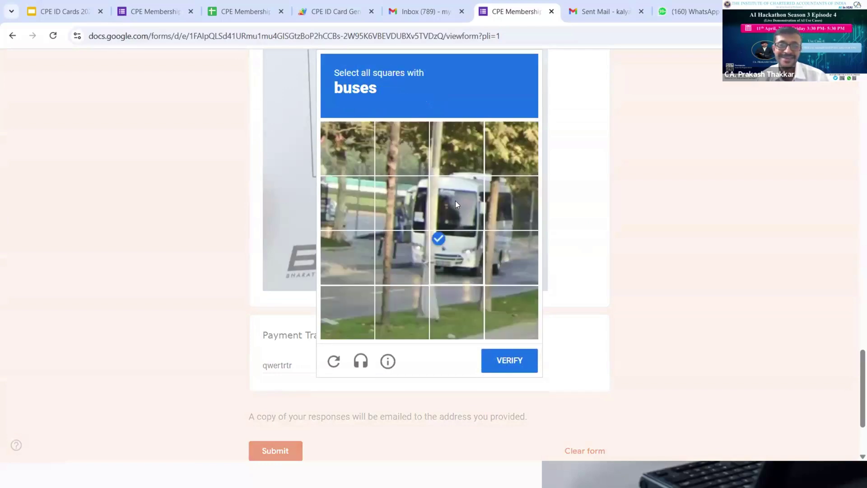
pyautogui.click(405, 204)
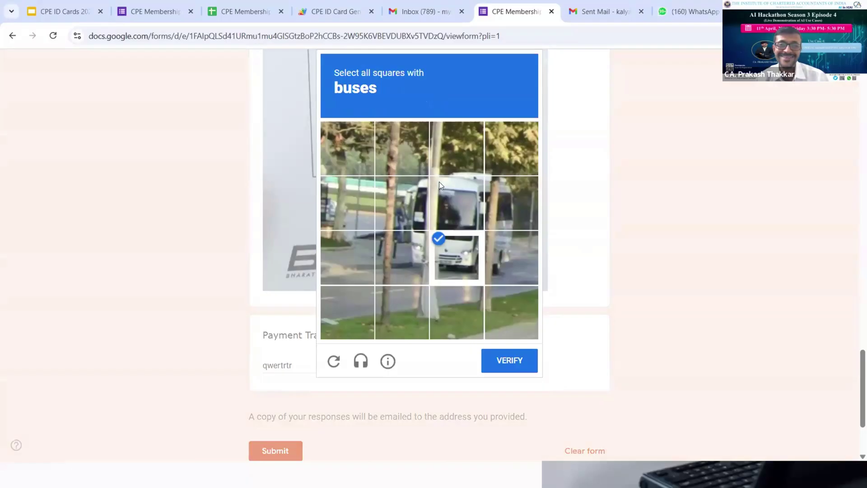
pyautogui.click(471, 210)
pyautogui.click(498, 201)
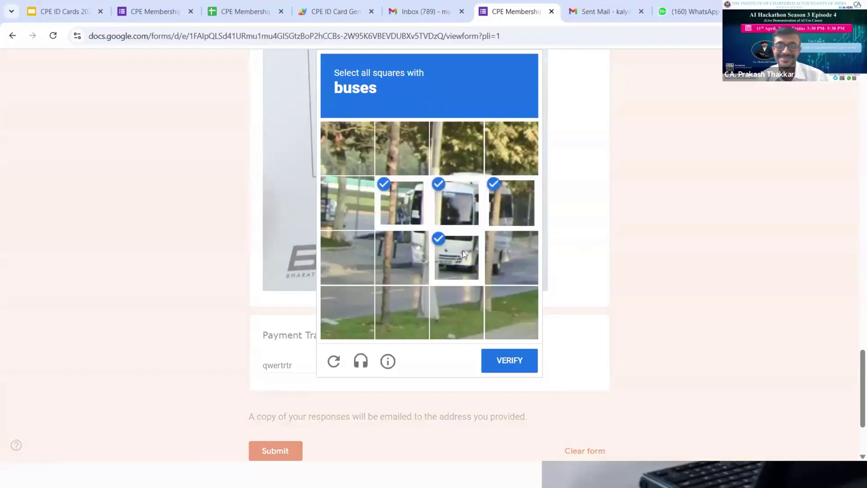
pyautogui.click(502, 251)
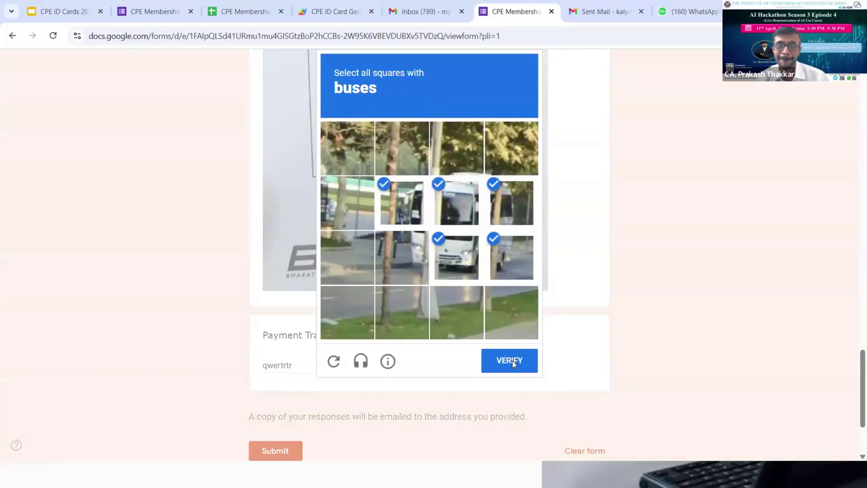
pyautogui.click(512, 360)
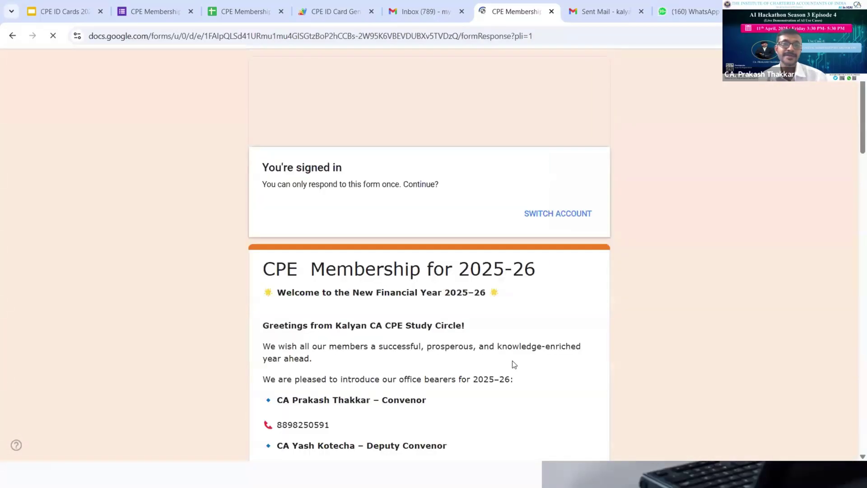
# In the CPE Membership 25-26 sheet, move down column C, then across to the Unique ID and Email Sent columns
pyautogui.click(258, 5)
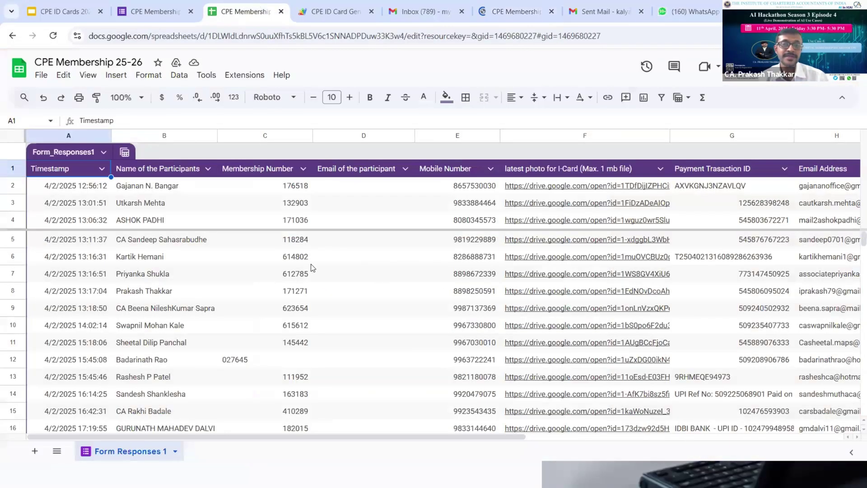
pyautogui.click(311, 265)
pyautogui.press('Down')
pyautogui.press('Down')
pyautogui.press('Down')
pyautogui.press('Down')
pyautogui.press('Down')
pyautogui.press('Down')
pyautogui.press('Down')
pyautogui.press('Down')
pyautogui.press('Down')
pyautogui.press('Down')
pyautogui.press('Down')
pyautogui.press('Down')
pyautogui.press('Down')
pyautogui.press('Down')
pyautogui.press('Down')
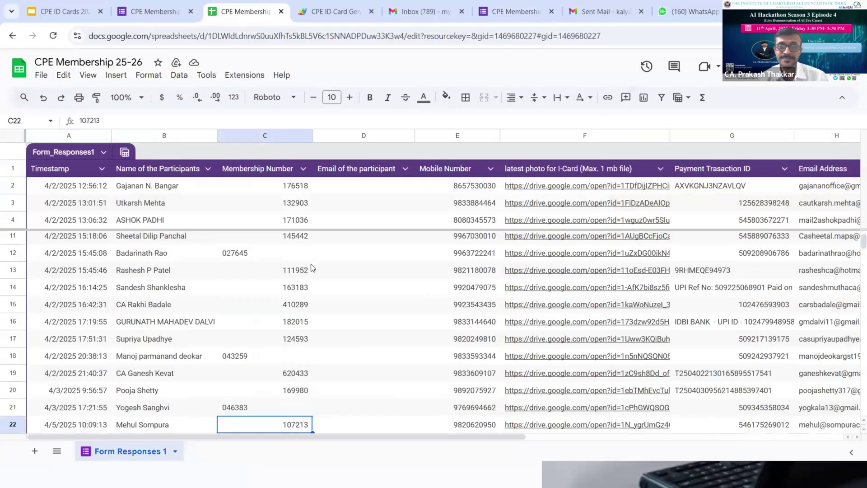
pyautogui.press('Down')
pyautogui.press('Down')
pyautogui.press('Down')
pyautogui.press('Down')
pyautogui.press('Down')
pyautogui.press('Down')
pyautogui.press('Down')
pyautogui.press('Down')
pyautogui.press('Down')
pyautogui.press('Down')
pyautogui.press('Down')
pyautogui.press('Down')
pyautogui.press('Down')
pyautogui.press('Down')
pyautogui.press('Down')
pyautogui.press('Down')
pyautogui.press('Down')
pyautogui.press('Down')
pyautogui.press('Down')
pyautogui.press('Down')
pyautogui.press('Down')
pyautogui.press('Down')
pyautogui.press('Down')
pyautogui.press('Down')
pyautogui.press('Down')
pyautogui.press('Down')
pyautogui.press('Down')
pyautogui.press('Down')
pyautogui.press('Down')
pyautogui.press('Down')
pyautogui.press('Down')
pyautogui.press('Down')
pyautogui.press('Down')
pyautogui.press('Down')
pyautogui.press('Down')
pyautogui.press('Down')
pyautogui.press('Down')
pyautogui.press('Down')
pyautogui.press('Down')
pyautogui.press('Down')
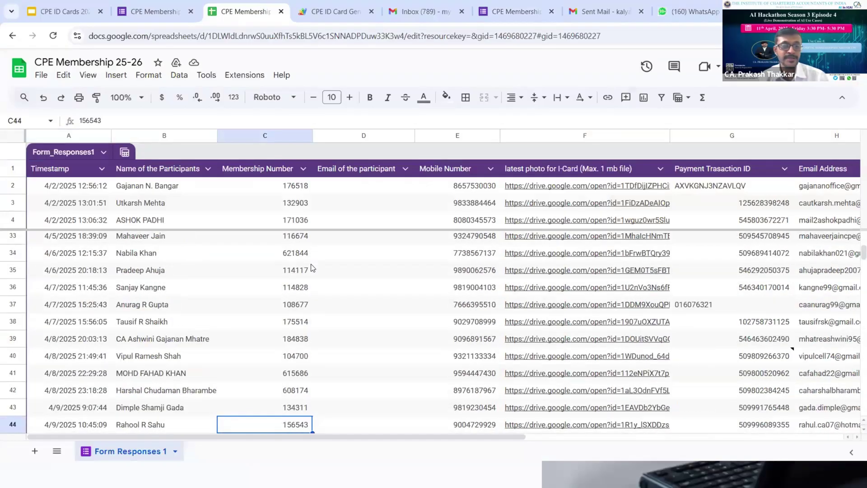
pyautogui.press('Right')
pyautogui.press('Right')
pyautogui.press('Right')
pyautogui.press('Right')
pyautogui.press('Right')
pyautogui.press('Right')
pyautogui.press('Right')
pyautogui.press('Right')
pyautogui.press('Right')
pyautogui.press('Right')
pyautogui.press('Right')
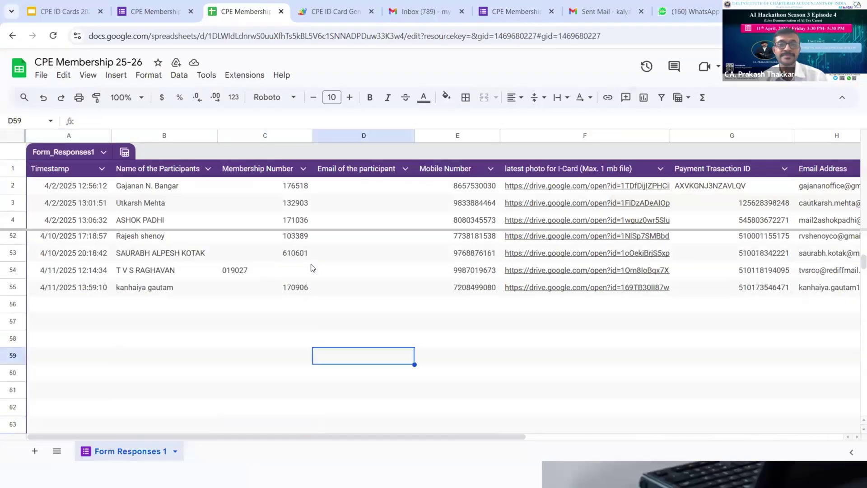
pyautogui.press('Up')
pyautogui.press('Up')
pyautogui.press('Up')
pyautogui.press('Up')
pyautogui.press('Up')
pyautogui.press('Up')
pyautogui.press('Up')
pyautogui.press('Up')
pyautogui.press('Up')
pyautogui.press('Up')
pyautogui.press('Up')
pyautogui.press('Up')
pyautogui.press('Up')
pyautogui.press('Up')
pyautogui.press('Up')
pyautogui.press('Up')
pyautogui.press('Up')
pyautogui.press('Up')
pyautogui.press('Up')
pyautogui.press('Up')
pyautogui.press('Up')
pyautogui.press('Up')
pyautogui.press('Up')
pyautogui.press('Up')
pyautogui.press('Up')
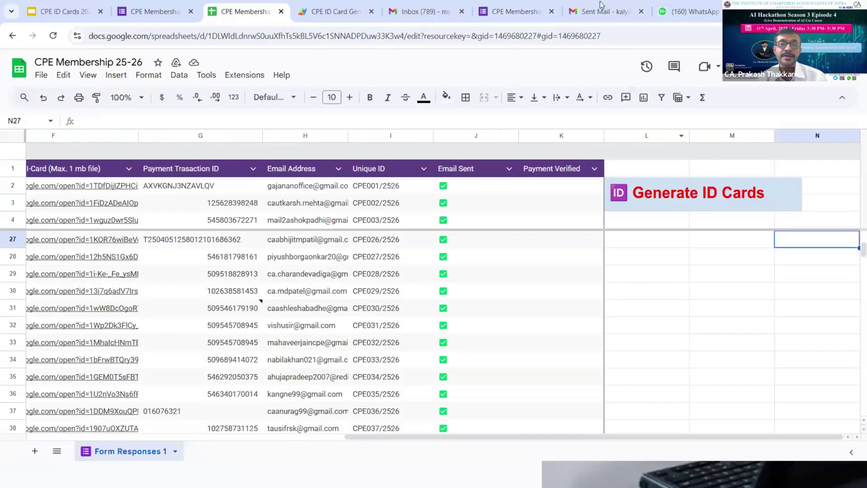
# Preview the ID card PDF in the sent CPE053/2526 email, then select CPE001/2526 in the sheet
pyautogui.hotkey('ctrl', '7')
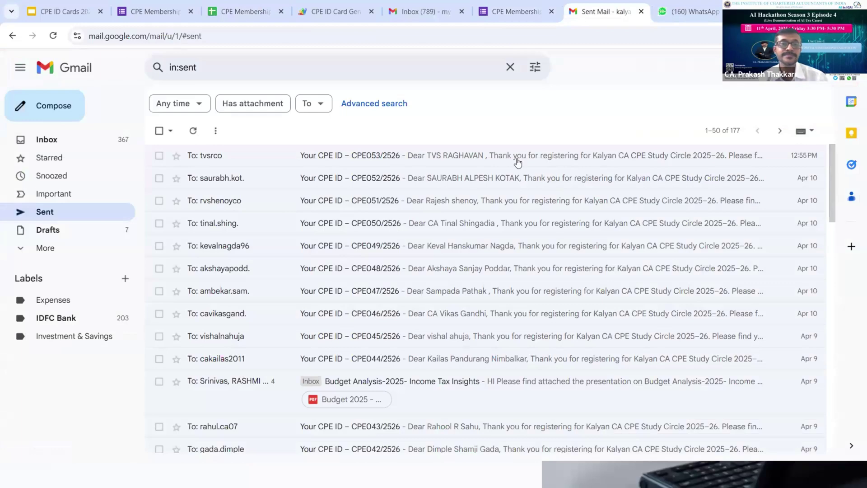
pyautogui.click(517, 162)
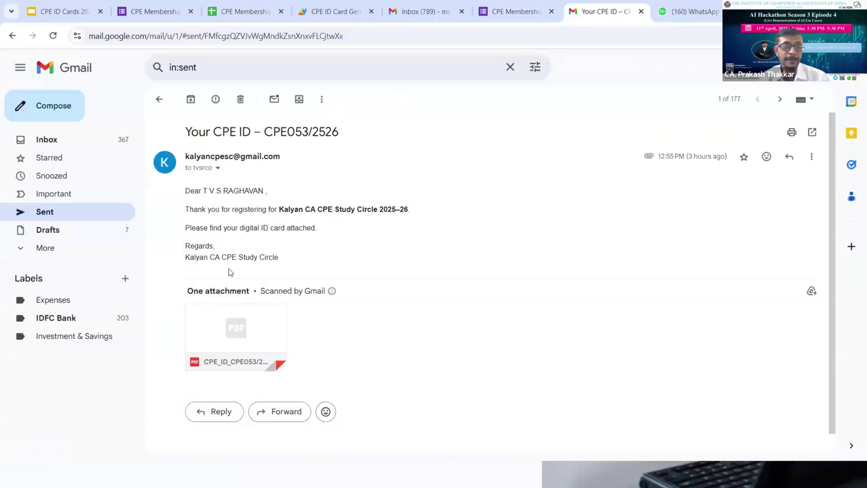
pyautogui.click(209, 318)
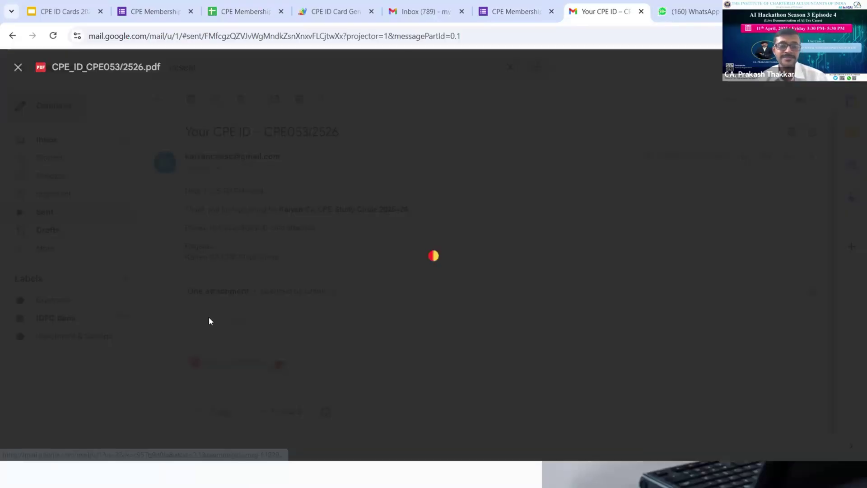
pyautogui.press('Escape')
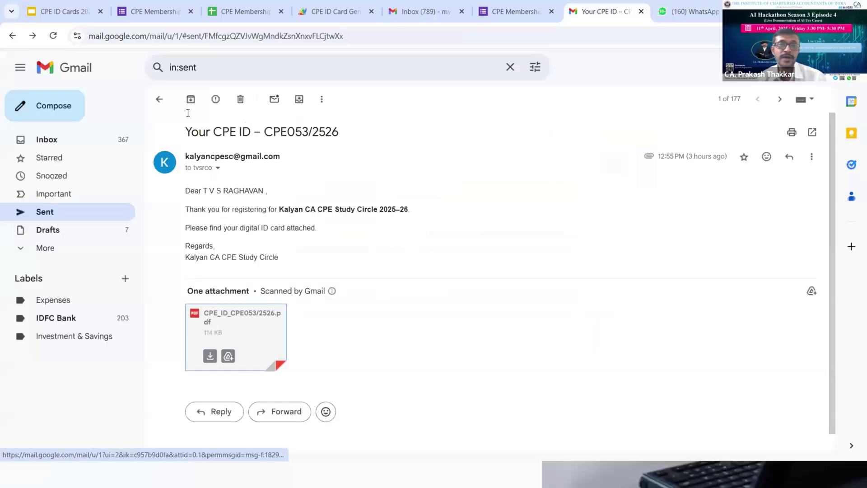
pyautogui.click(252, 4)
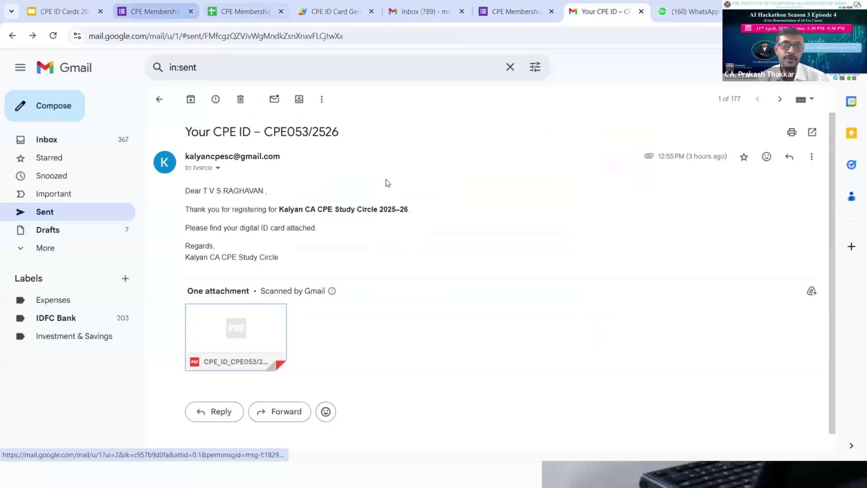
pyautogui.click(388, 193)
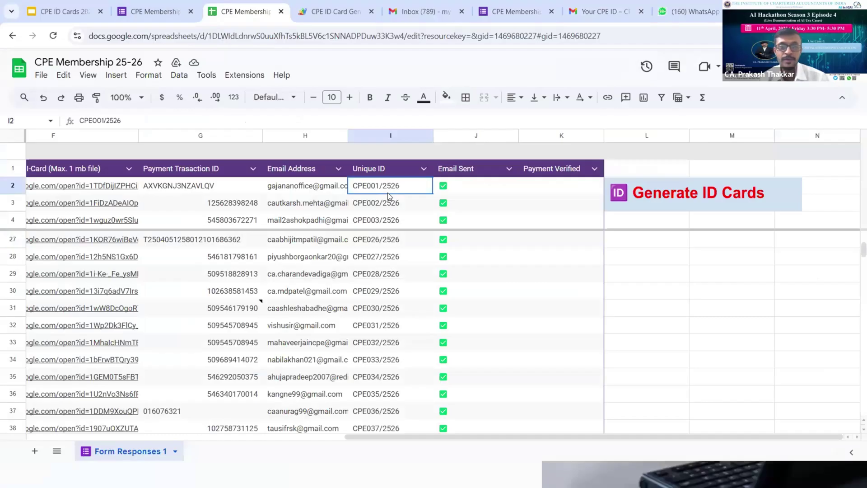
pyautogui.press('Right')
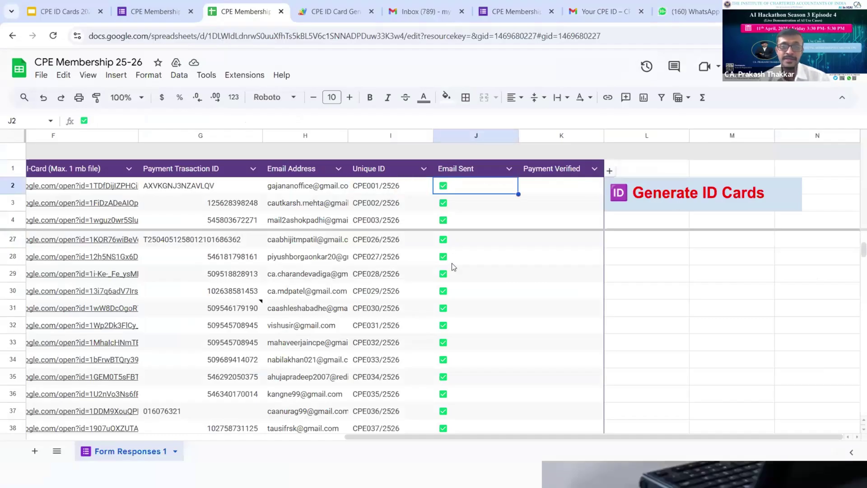
pyautogui.press('Down')
pyautogui.press('Down')
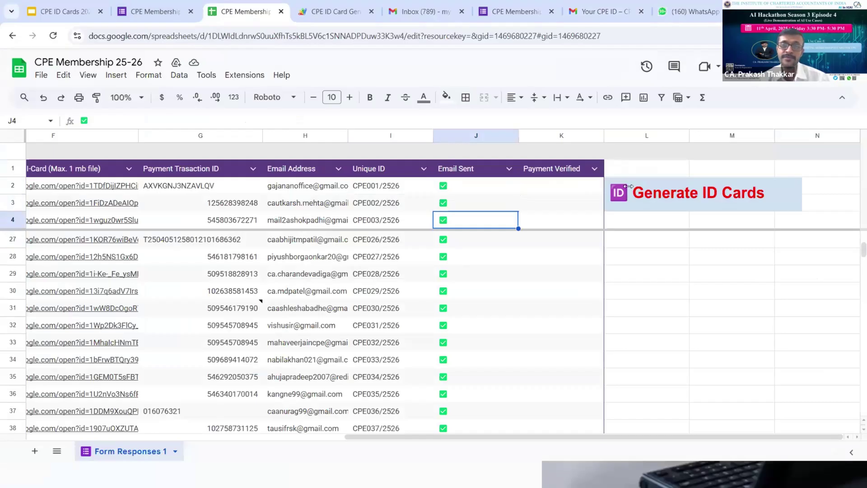
pyautogui.press('Down')
pyautogui.press('Down')
pyautogui.press('Down')
pyautogui.press('Down')
pyautogui.press('Down')
pyautogui.press('Down')
pyautogui.press('Down')
pyautogui.press('Down')
pyautogui.press('Down')
pyautogui.press('Down')
pyautogui.press('Down')
pyautogui.press('Down')
pyautogui.press('Down')
pyautogui.press('Down')
pyautogui.press('Down')
pyautogui.press('Down')
pyautogui.press('Down')
pyautogui.press('Down')
pyautogui.press('Down')
pyautogui.press('Down')
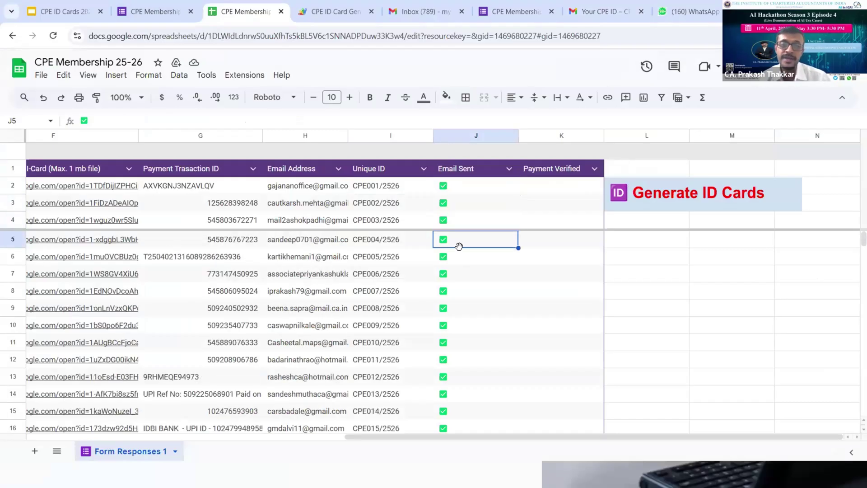
pyautogui.press('Down')
pyautogui.press('Down')
pyautogui.press('Down')
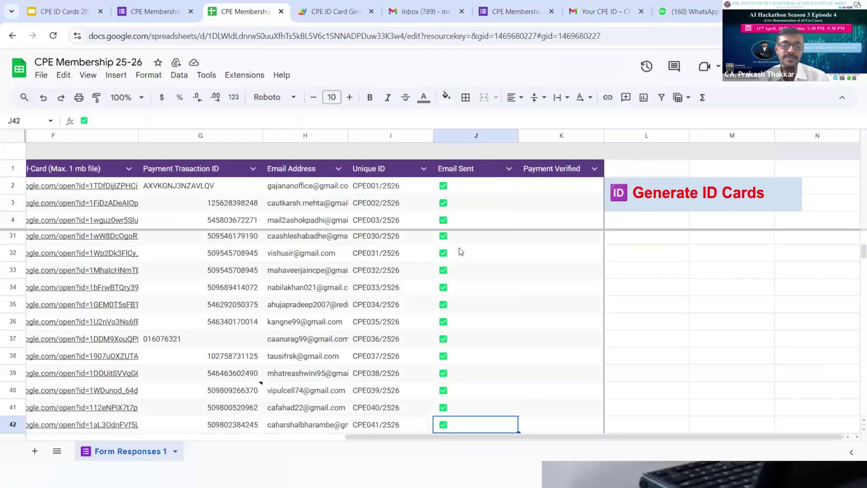
pyautogui.hotkey('alt', 'Tab')
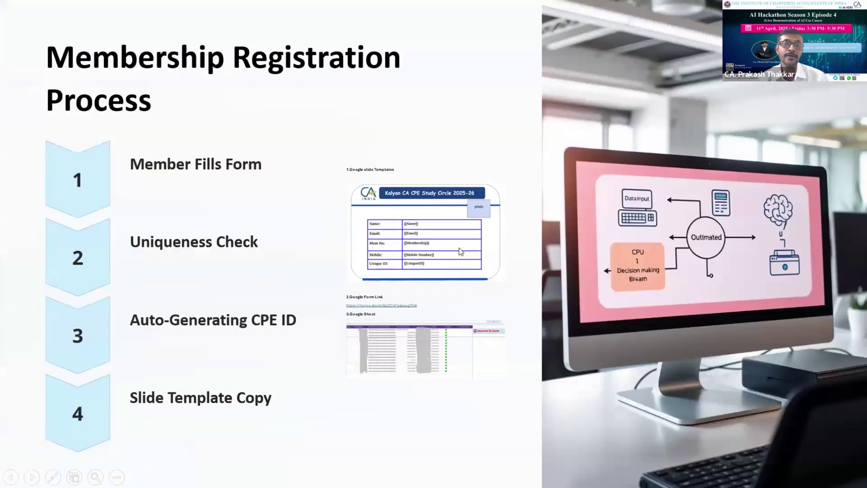
pyautogui.hotkey('alt', 'Tab')
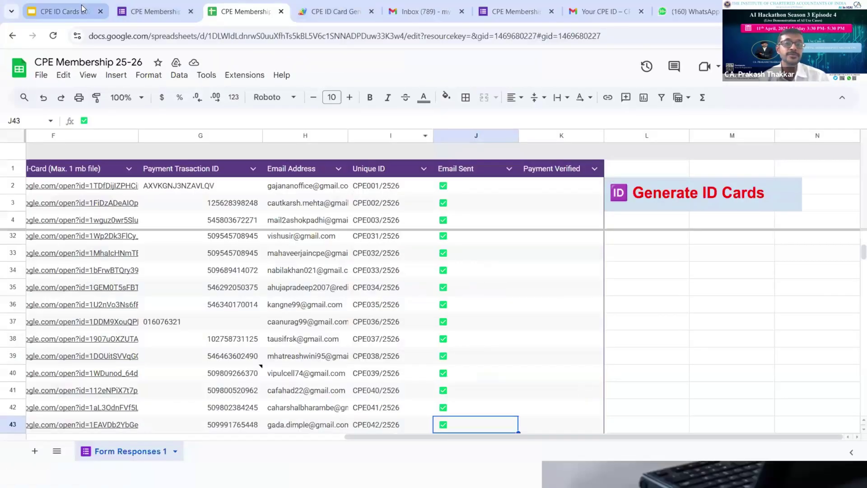
# Show the CPE ID Cards 2025-26 slides template, then switch to another window
pyautogui.click(63, 11)
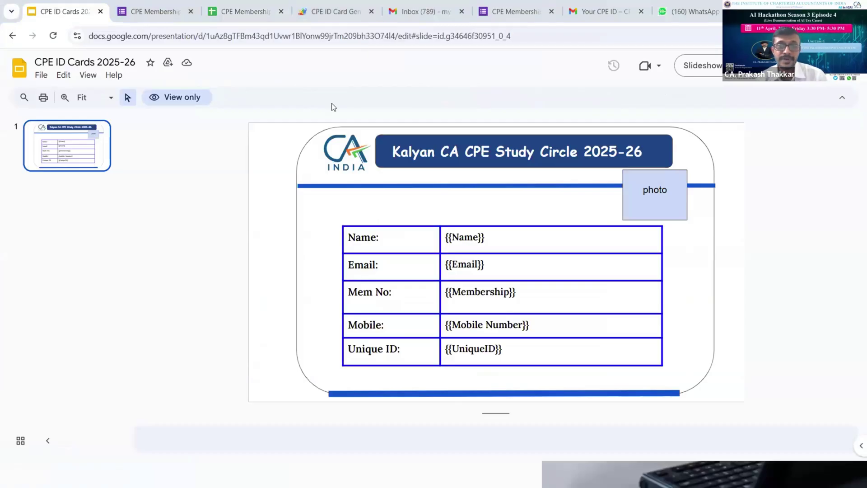
pyautogui.hotkey('alt', 'Tab')
# Scroll through Word.pdf's Apps Script, ChatGPT prompt and Gmail pages, then return to the form
pyautogui.click(420, 179)
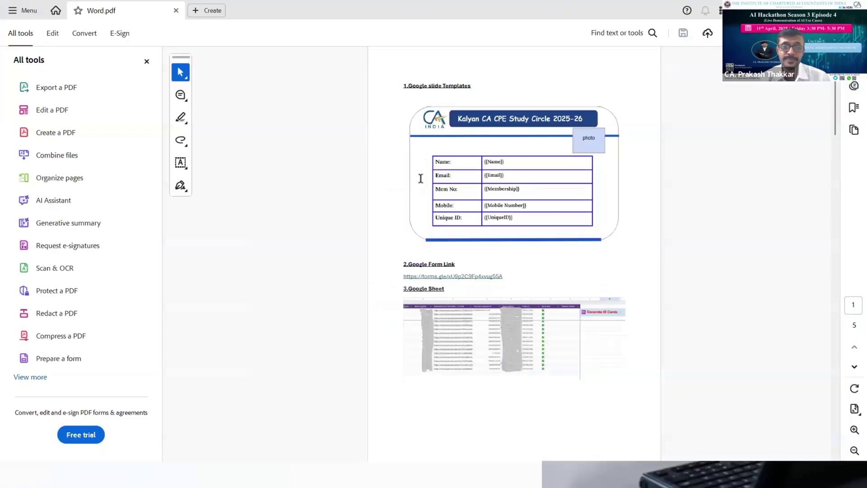
pyautogui.scroll(10, 421, 179)
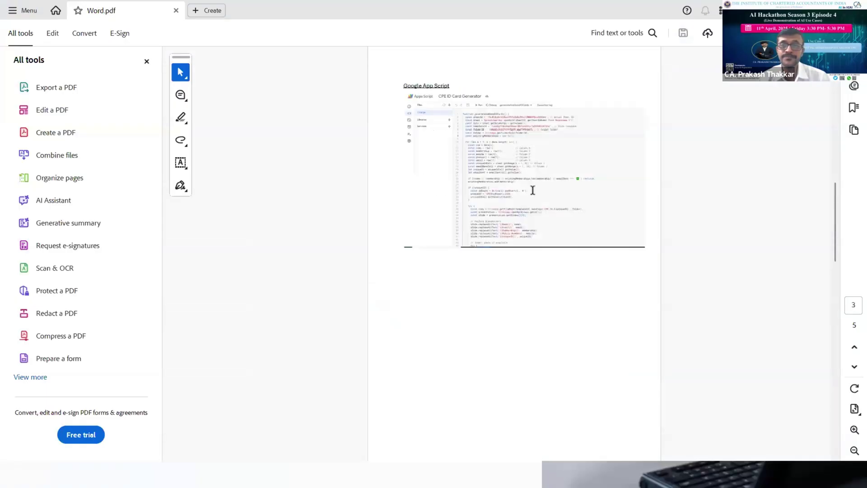
pyautogui.scroll(3, 532, 190)
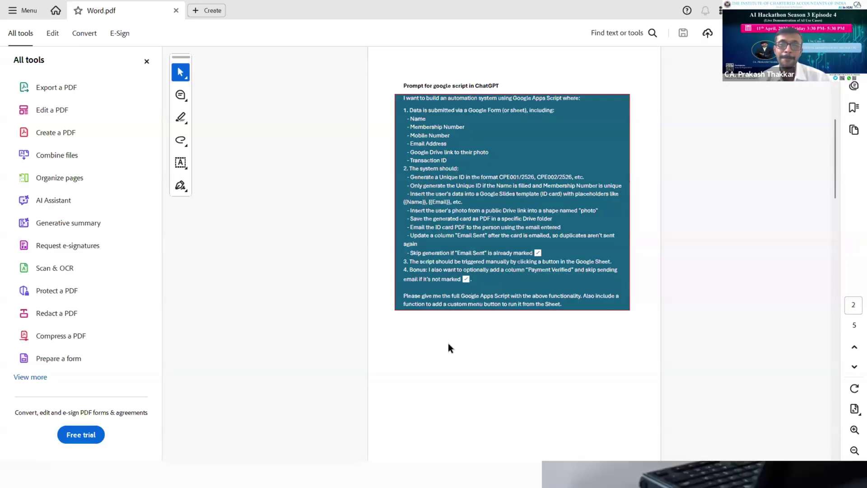
pyautogui.scroll(-5, 448, 343)
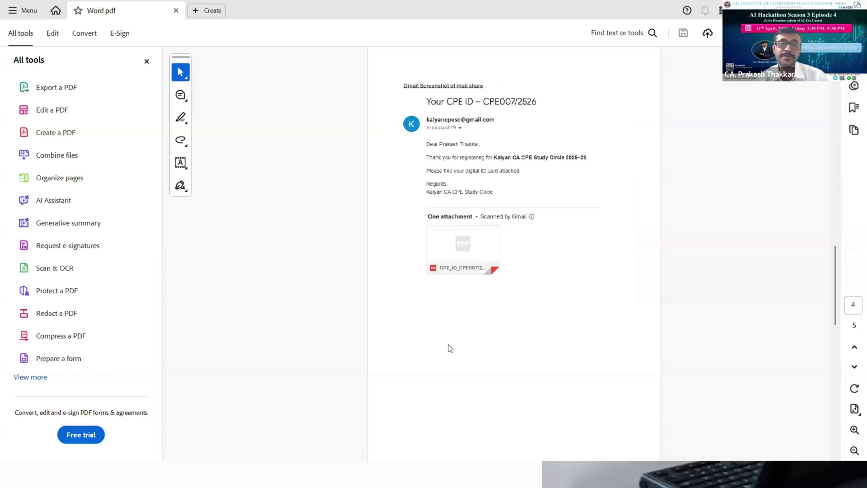
pyautogui.hotkey('alt', 'Tab')
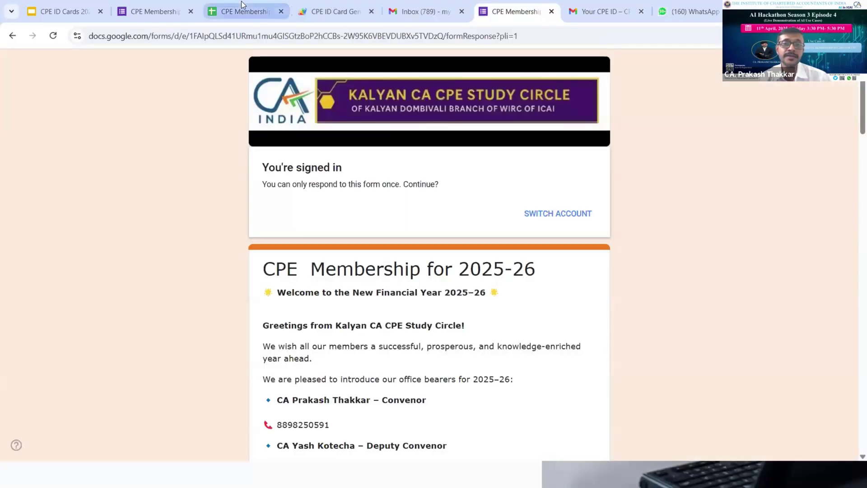
# Show the CPE Membership 25-26 responses, then switch to the PowerPoint slide show
pyautogui.click(241, 7)
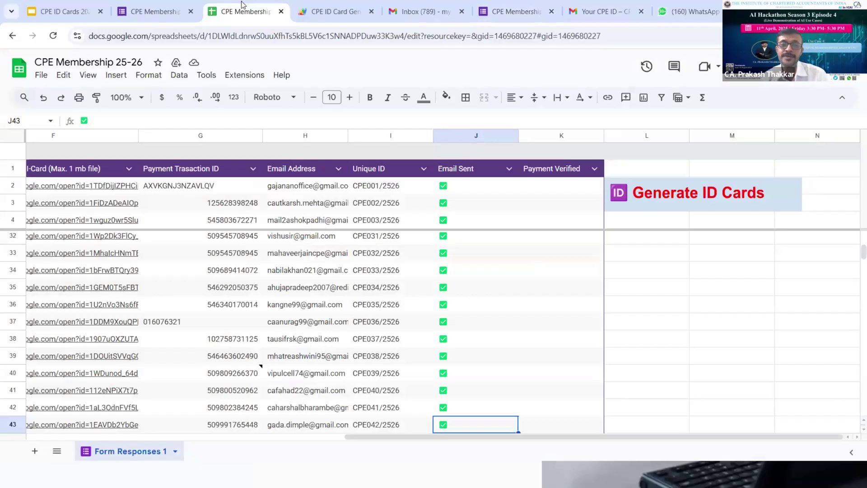
pyautogui.hotkey('alt', 'Tab')
pyautogui.hotkey('alt', 'Tab')
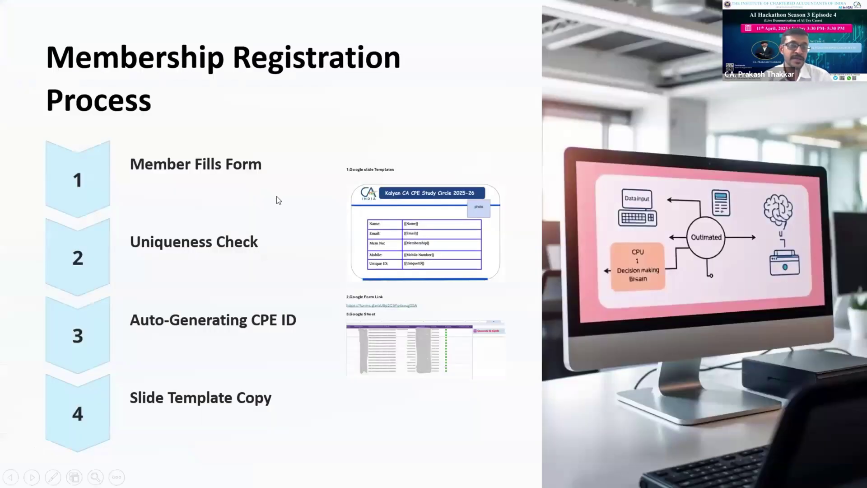
# Advance the slide show to the Smart Automation & AI Logic Management slide
pyautogui.press('Right')
pyautogui.press('Left')
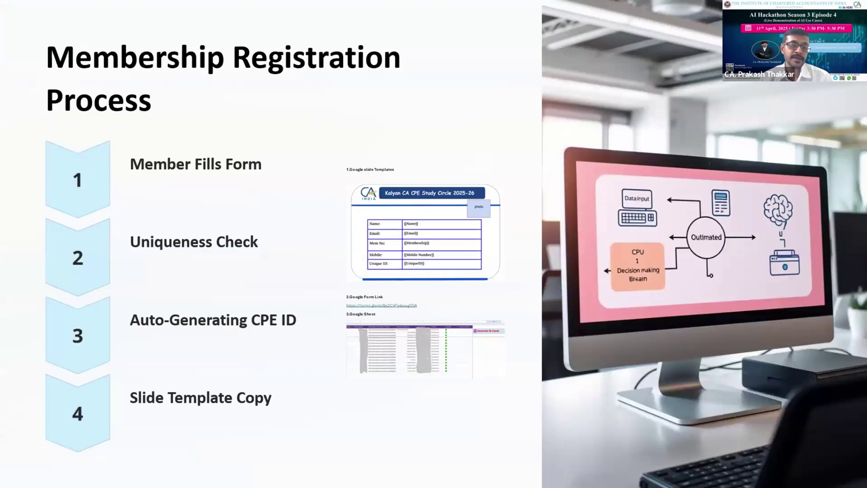
pyautogui.press('Right')
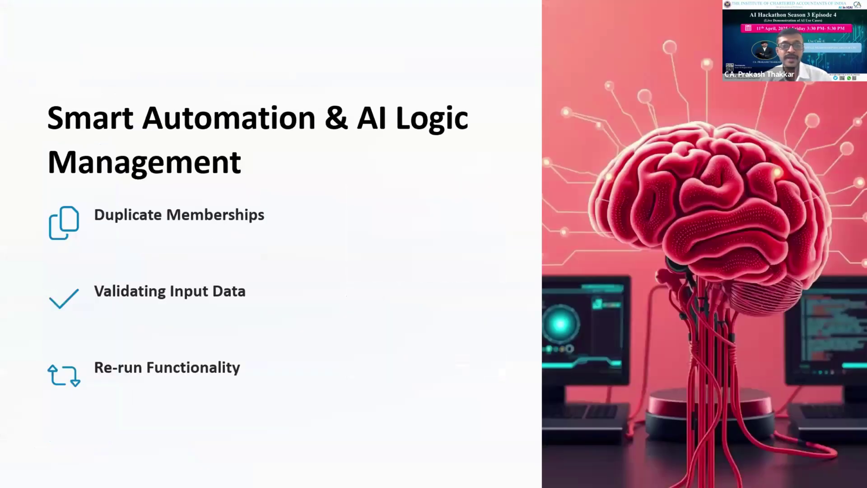